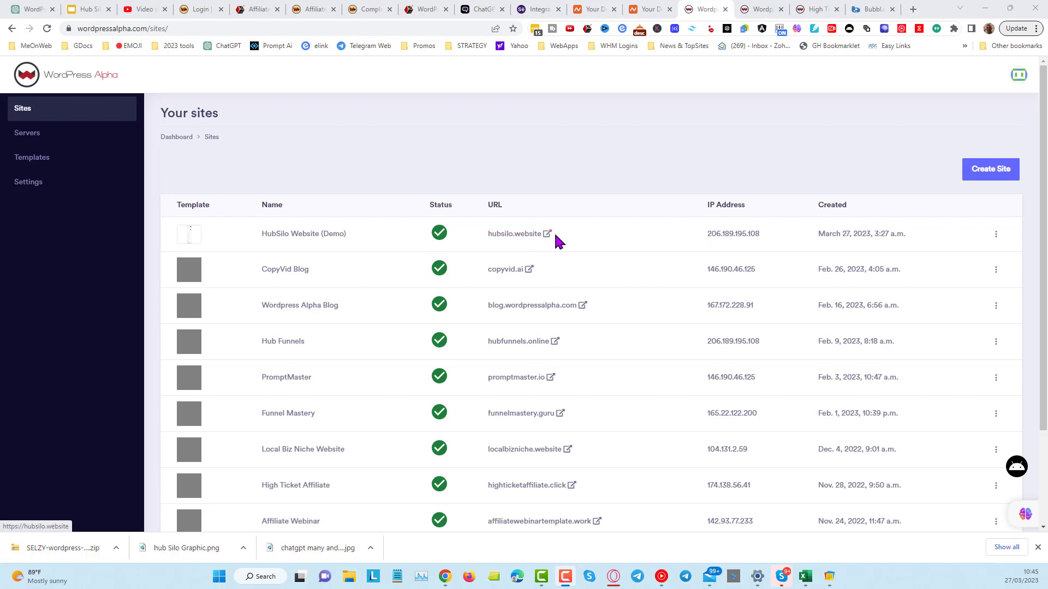
Open the HubSilo Website (Demo) site details and copy the CNAME target from its DNS setup record.
left_click(292, 238)
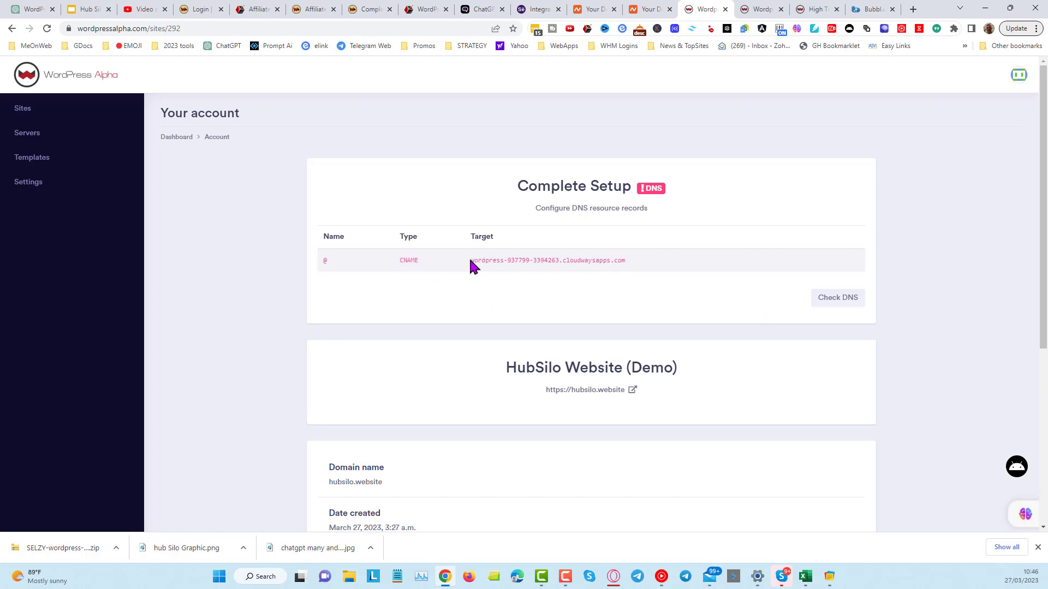
left_click_drag(470, 260, 627, 262)
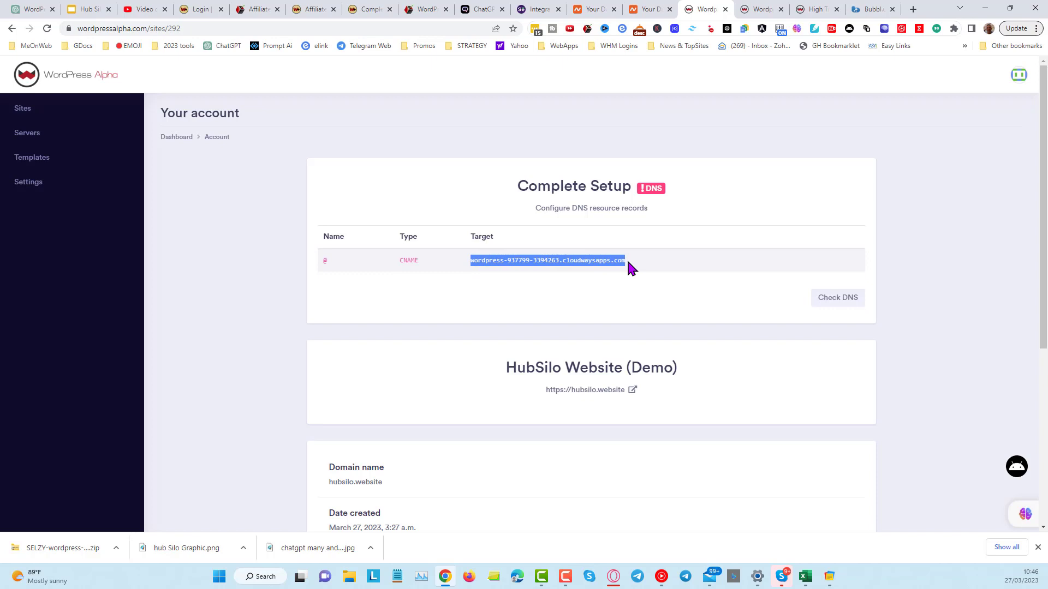
right_click(600, 261)
left_click(627, 272)
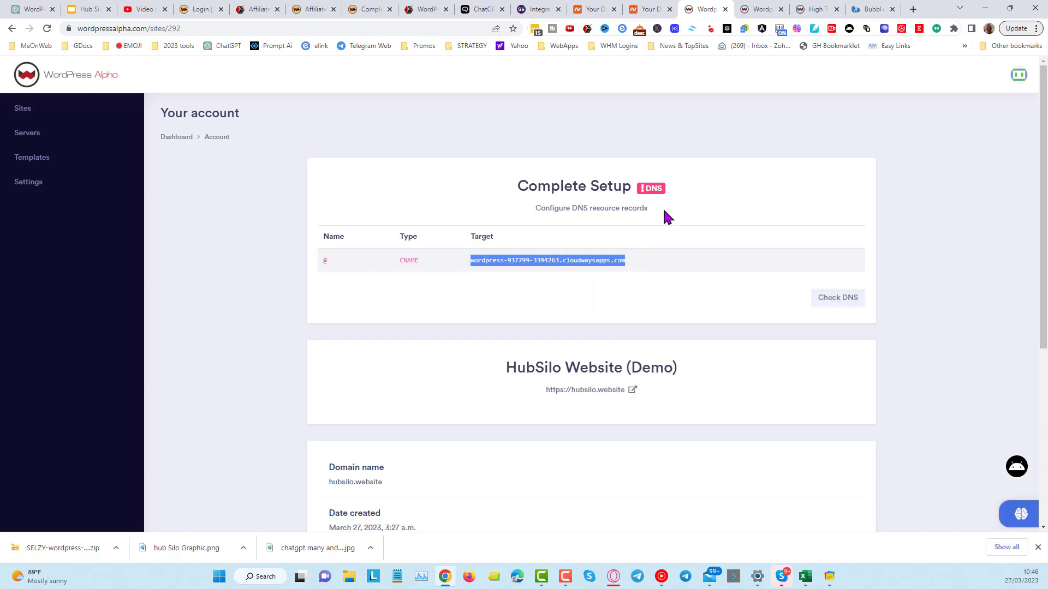
Switch to Namecheap and open the Advanced DNS host records for hubsilo.website.
left_click(653, 11)
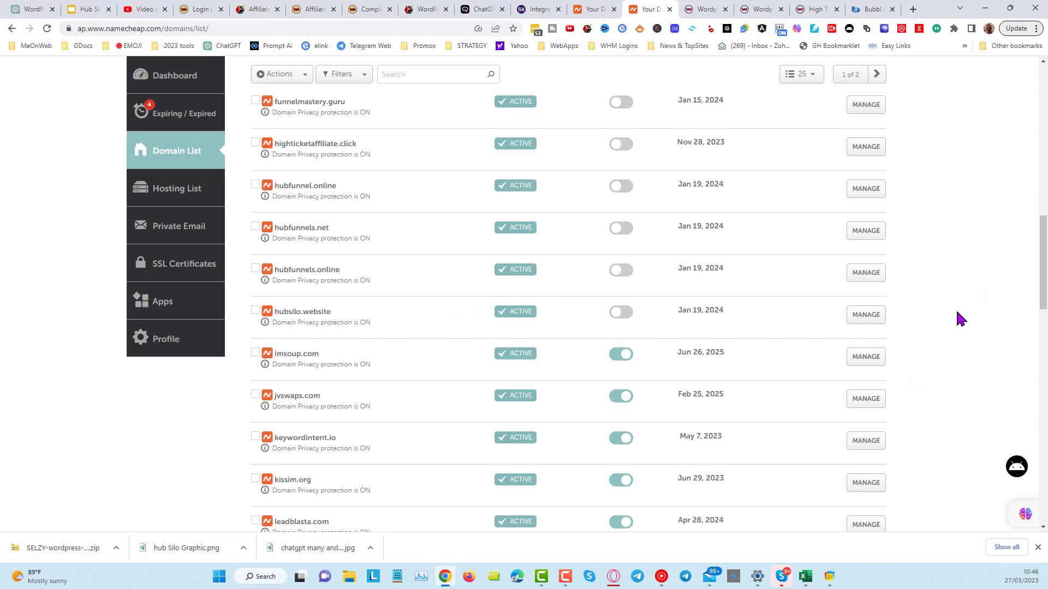
left_click(865, 317)
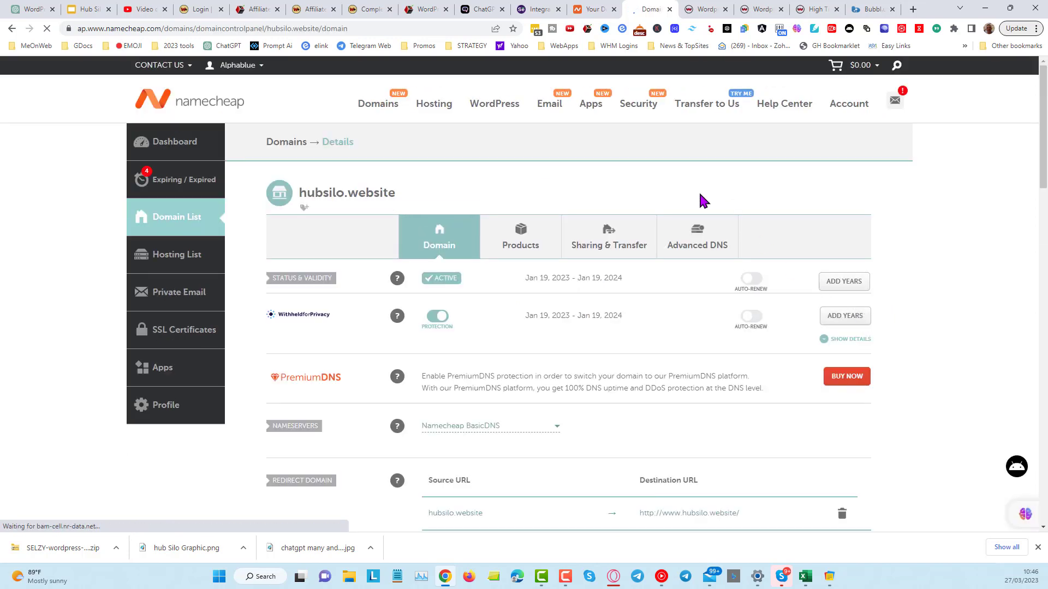
left_click(698, 236)
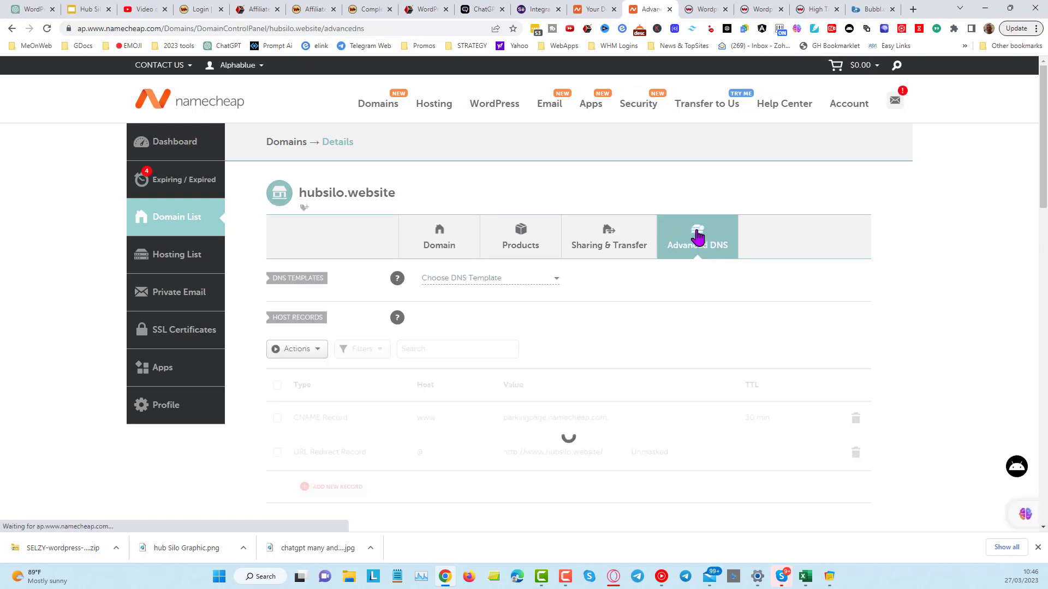
scroll(868, 337, "down", 2)
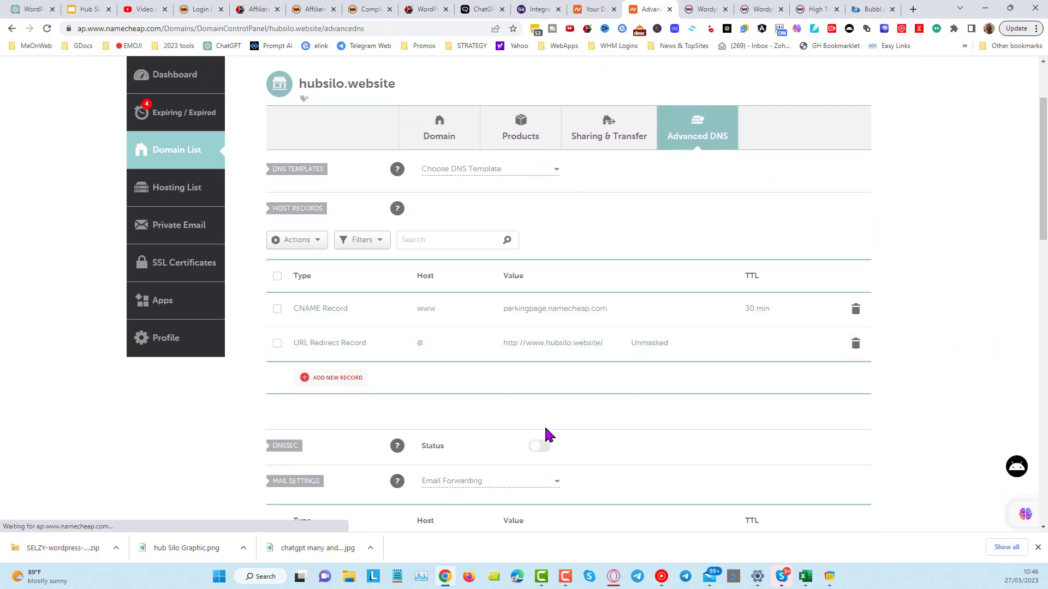
Add and save a CNAME host record with host @ and target wordpress-937799-3394263.cloudwaysapps.com.
left_click(304, 378)
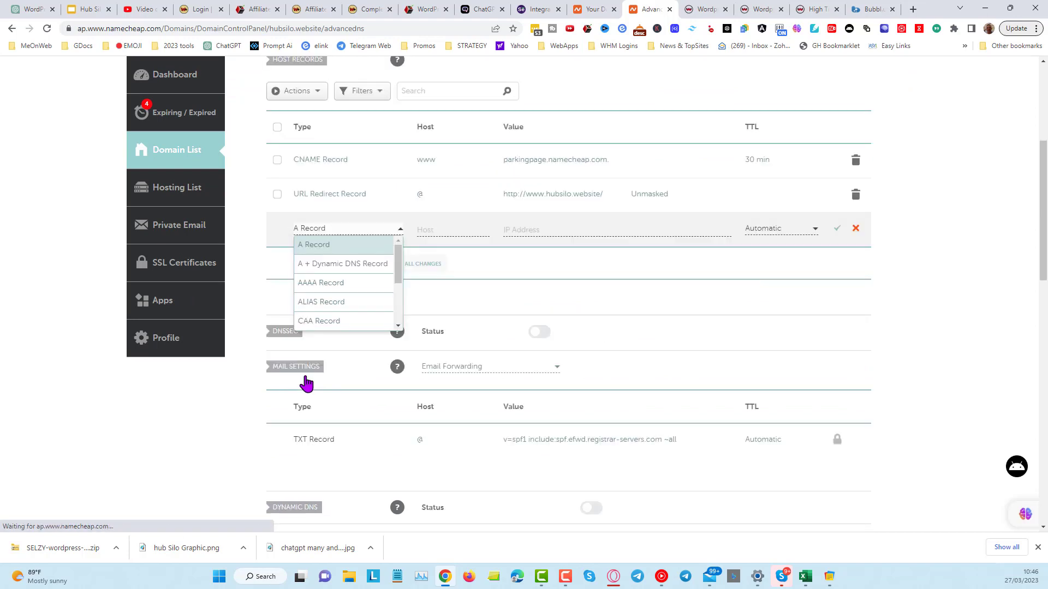
scroll(328, 309, "down", 1)
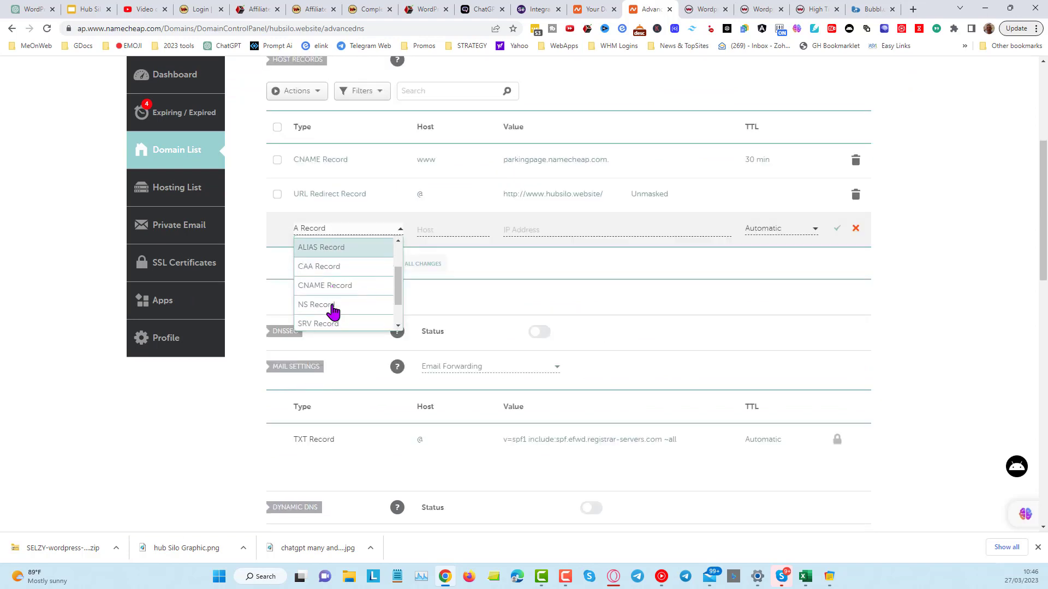
left_click(330, 286)
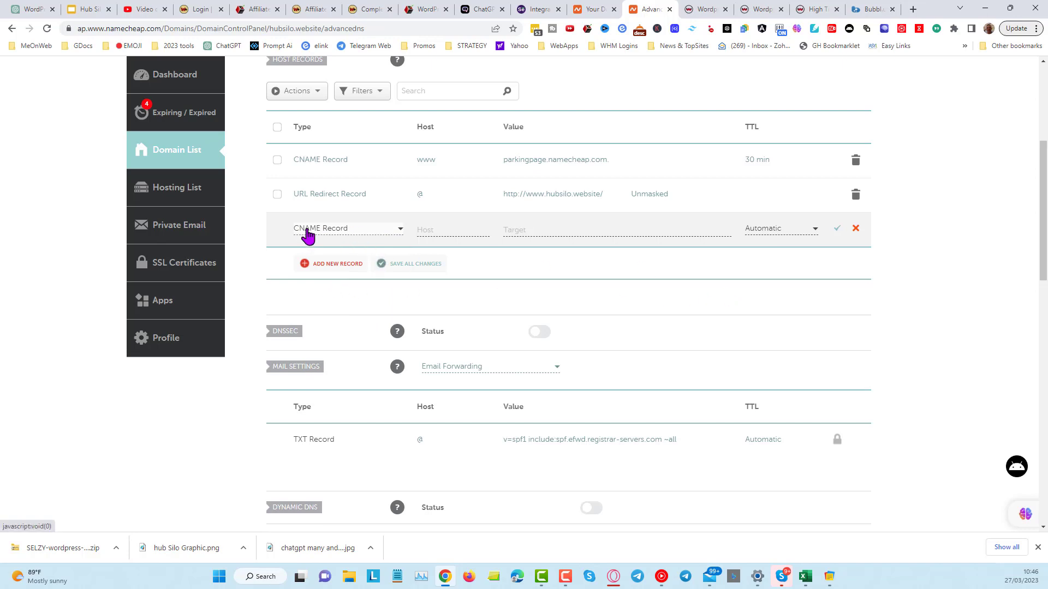
left_click(424, 230)
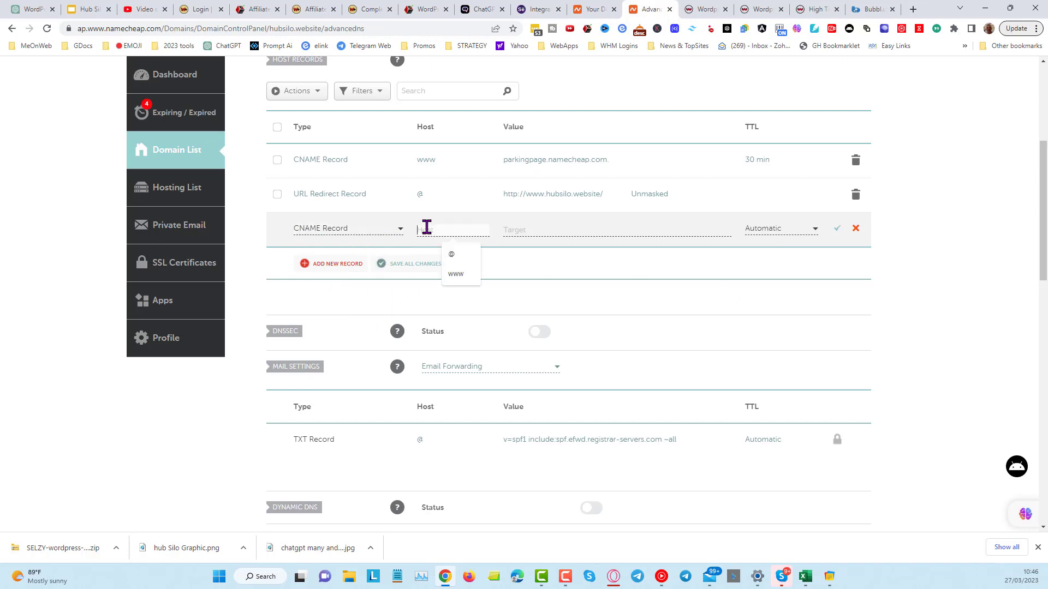
left_click(453, 256)
left_click(525, 230)
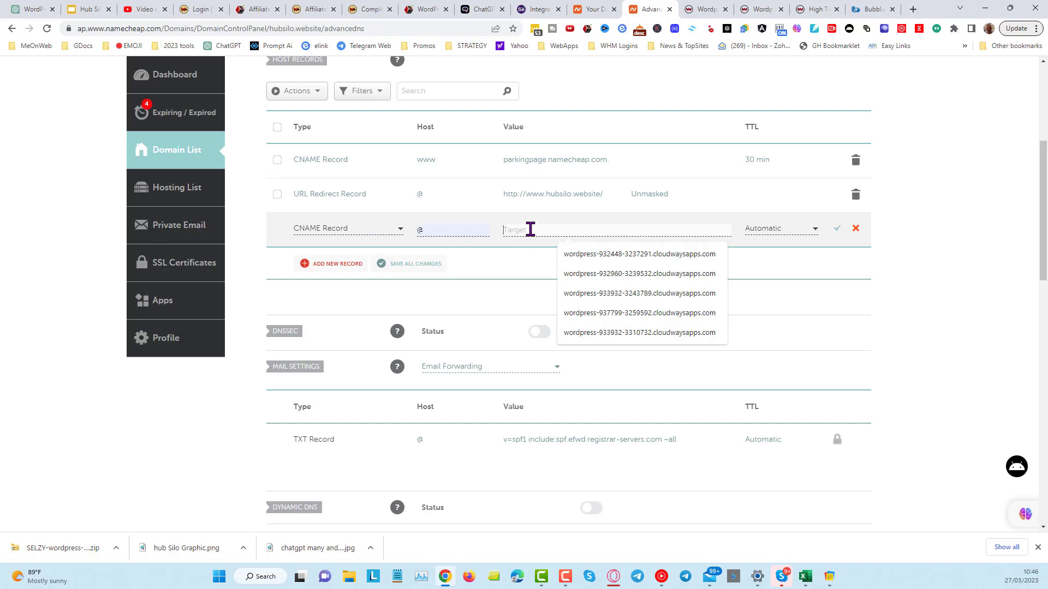
key("ctrl+v")
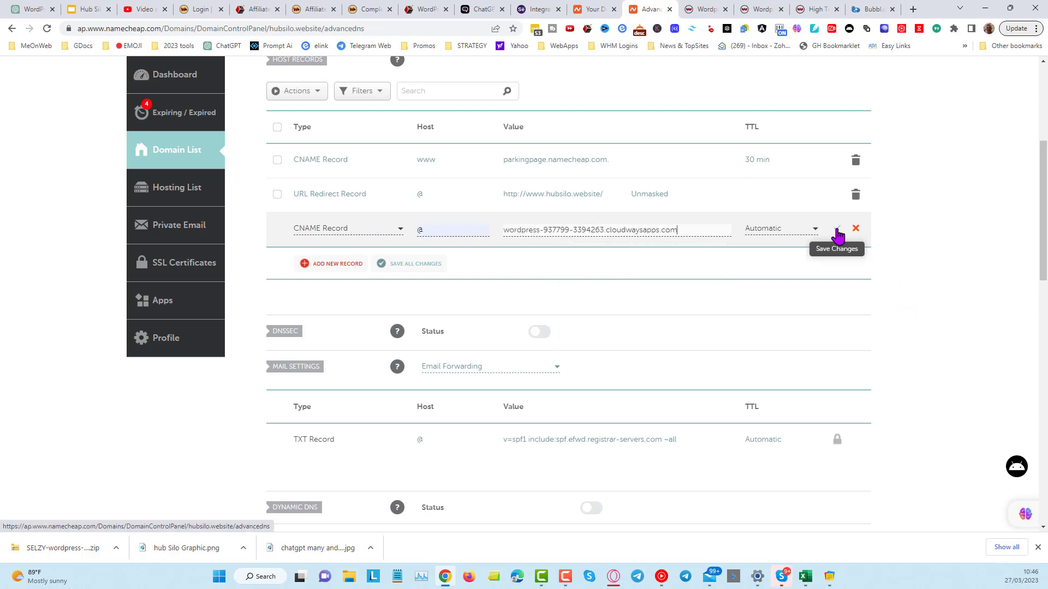
left_click(838, 234)
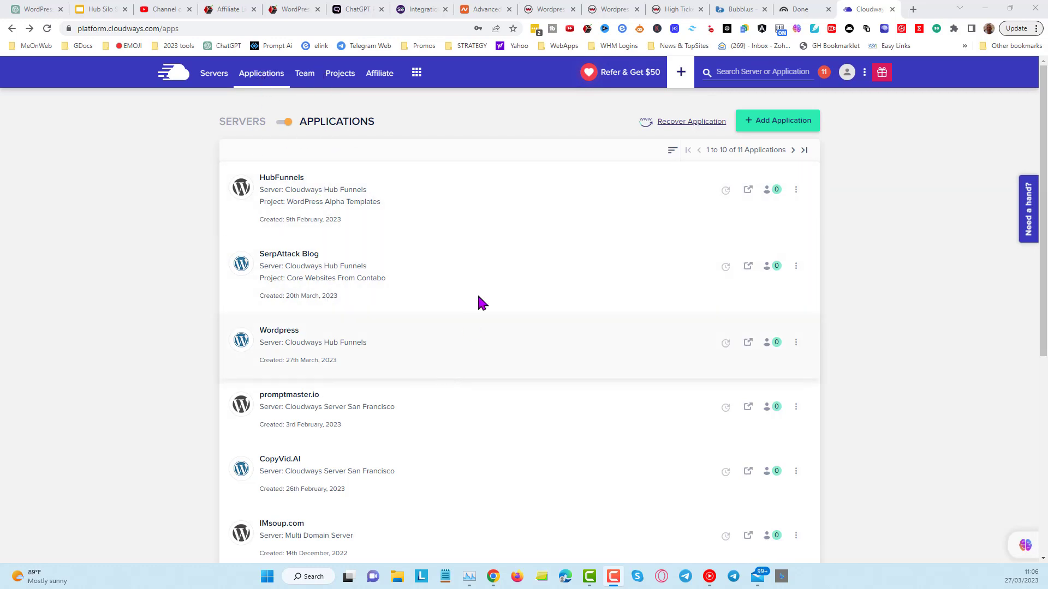
Open the Wordpress application created 27th March, 2023 in Cloudways and rename it HubSilo.Website.
left_click(314, 335)
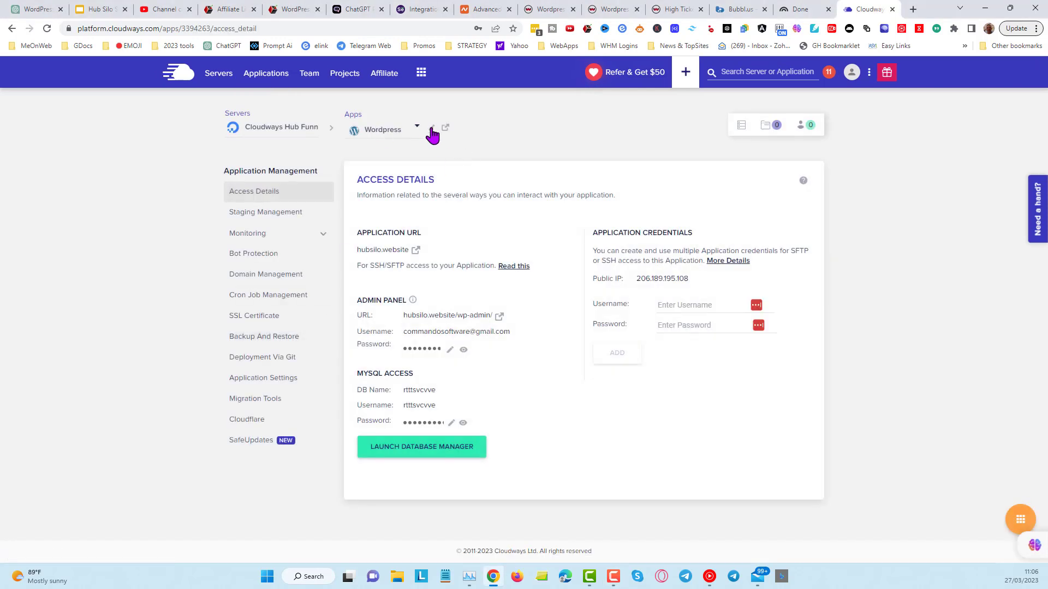
left_click(432, 129)
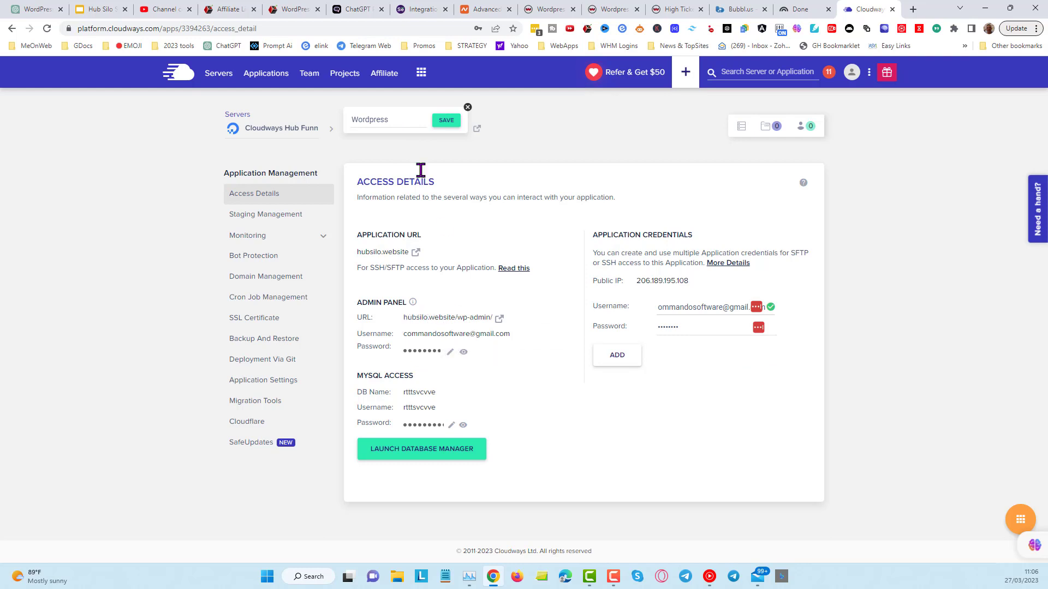
left_click_drag(390, 119, 355, 129)
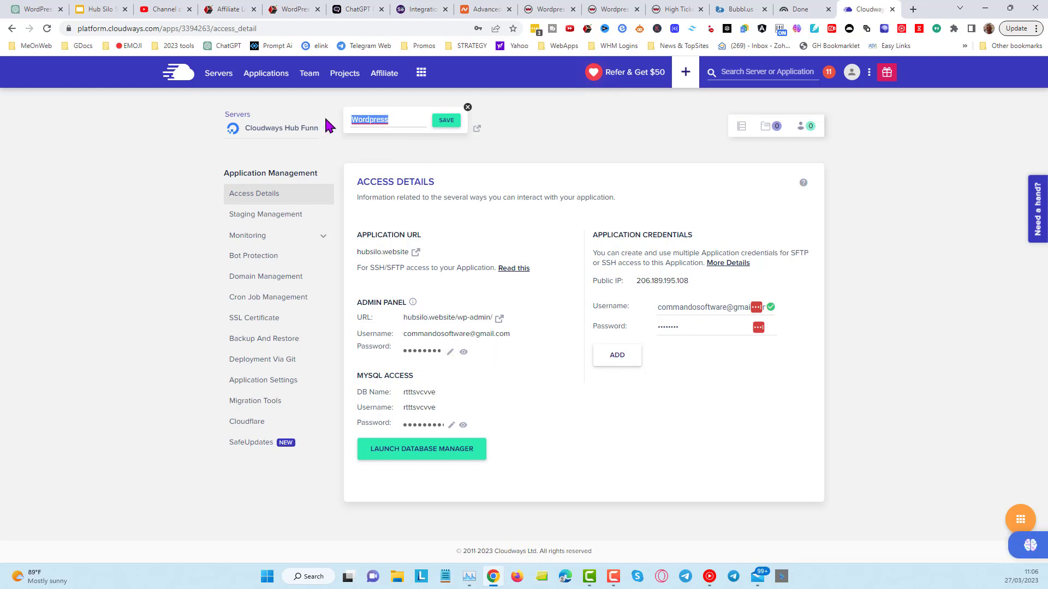
type("HubSilo.Websit")
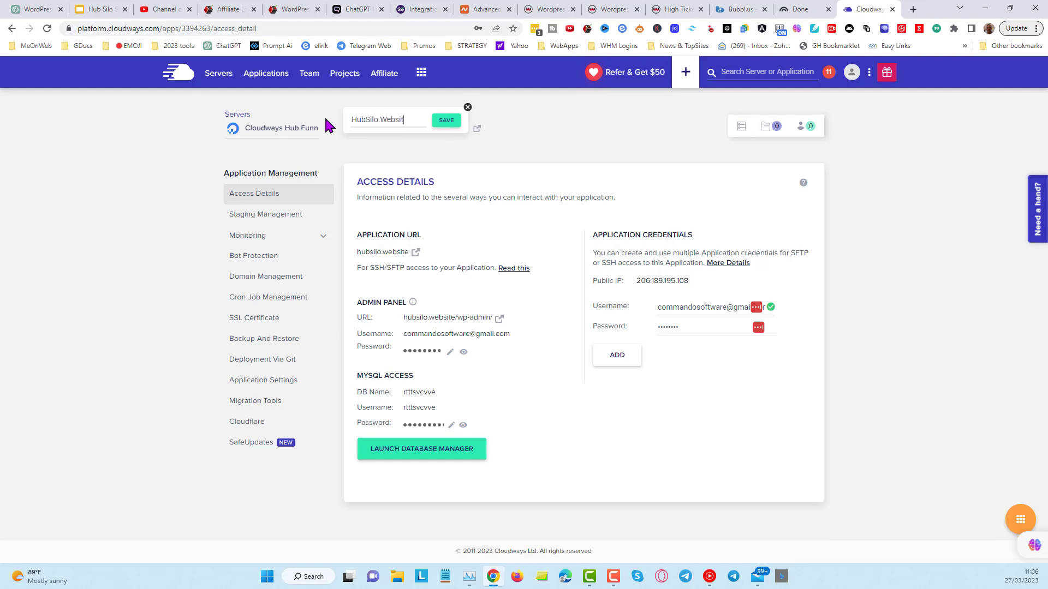
type("e")
left_click(447, 121)
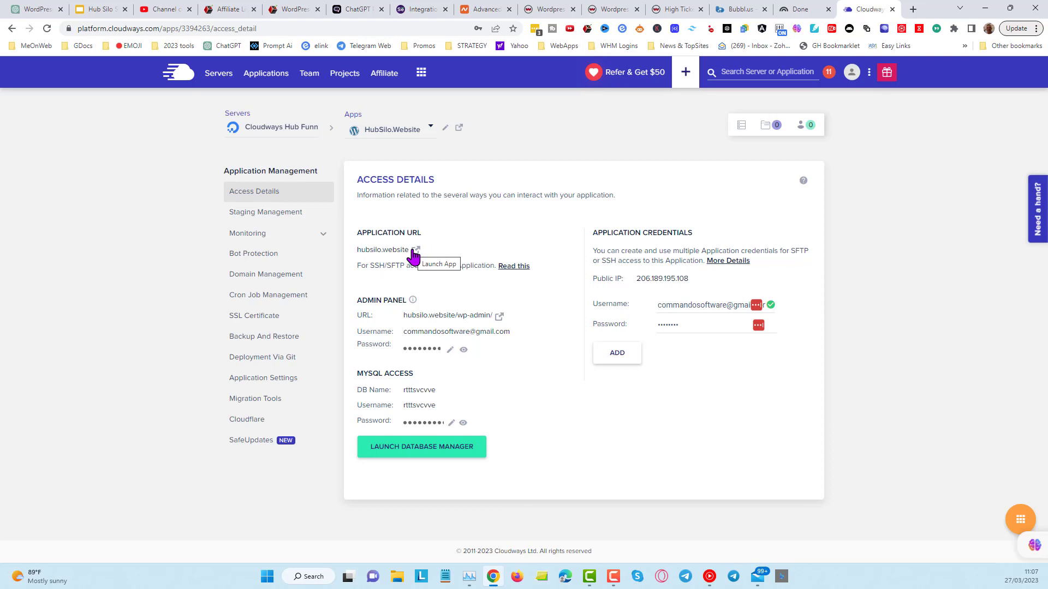
Launch the application's admin panel URL and check its domain list in Domain Management.
left_click(499, 318)
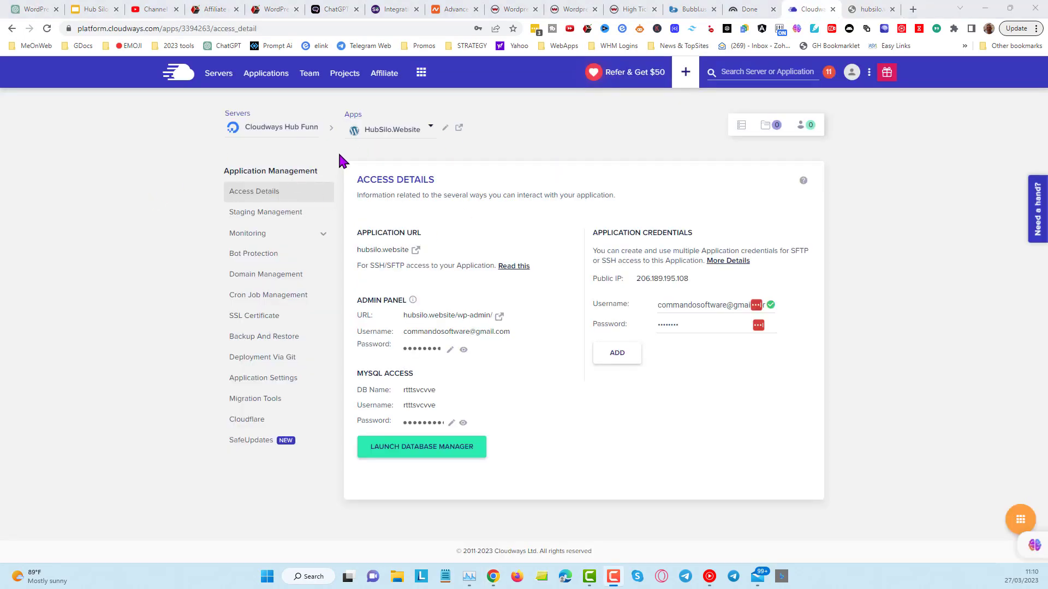
left_click(267, 277)
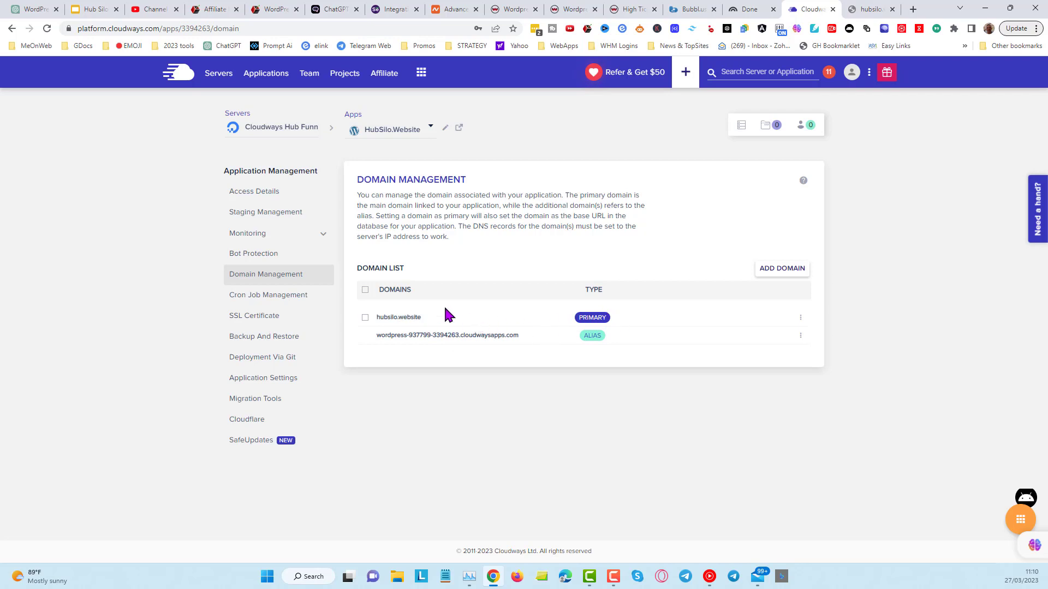
Install a Let's Encrypt SSL certificate for the domain hubsilo.website, providing the account's e-mail address.
left_click(257, 323)
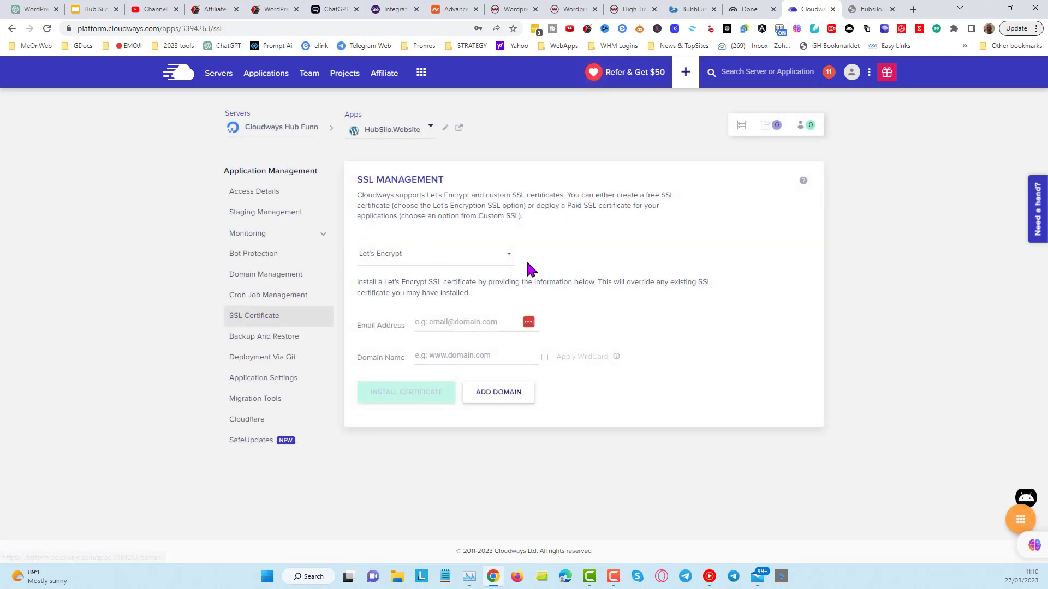
left_click(451, 322)
key("ctrl+v")
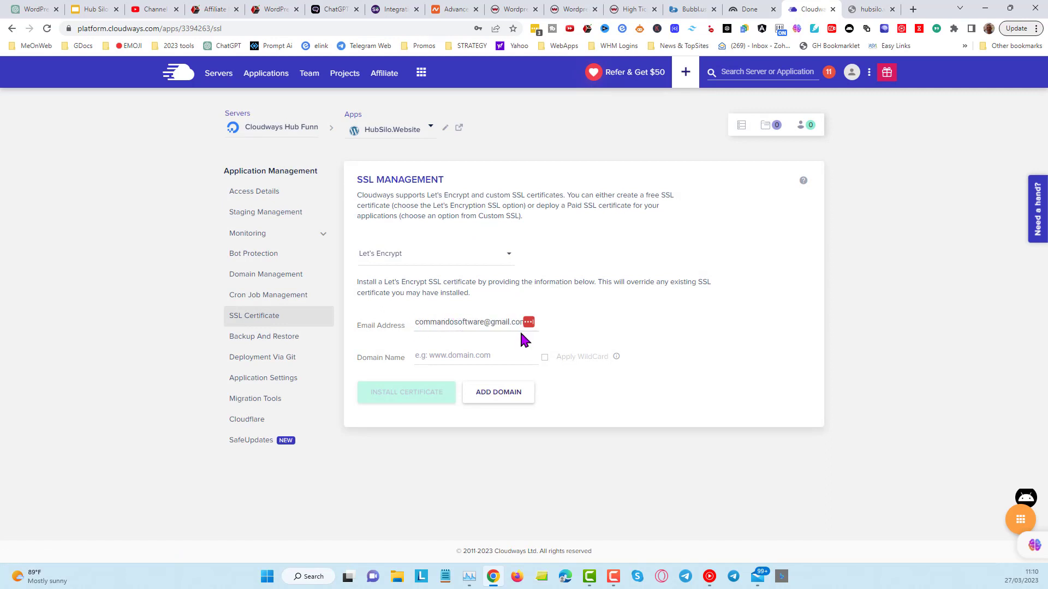
left_click(477, 357)
type("hu")
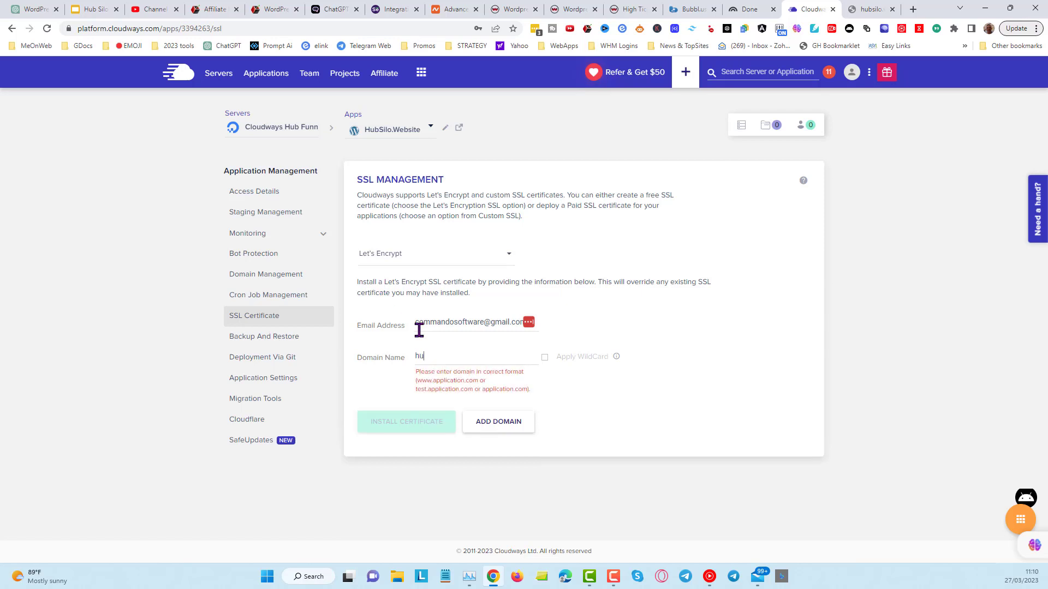
type("nsilo.website")
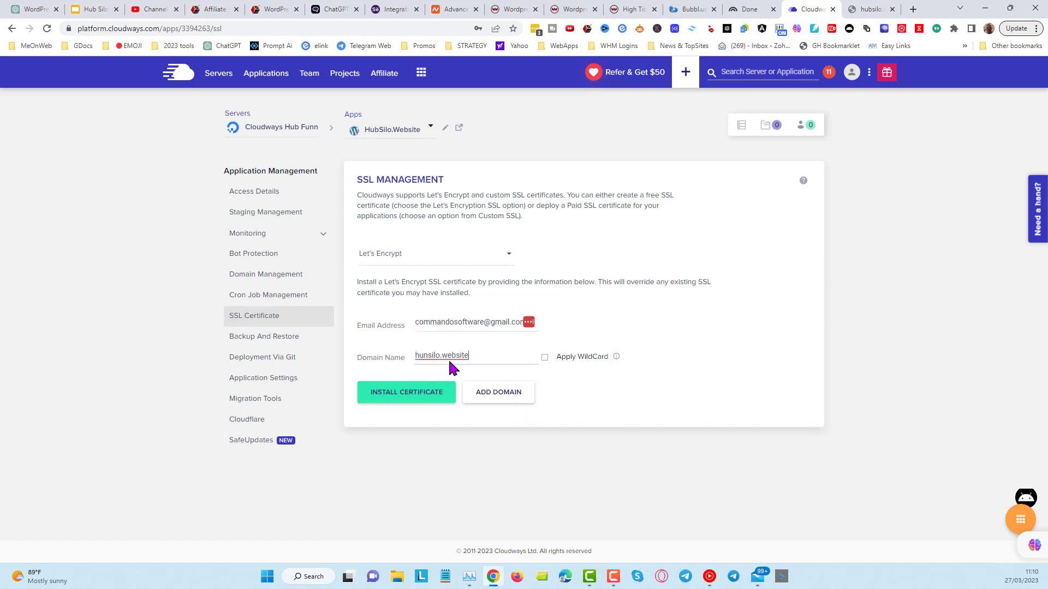
left_click(427, 356)
key("BackSpace")
type("b")
left_click(689, 382)
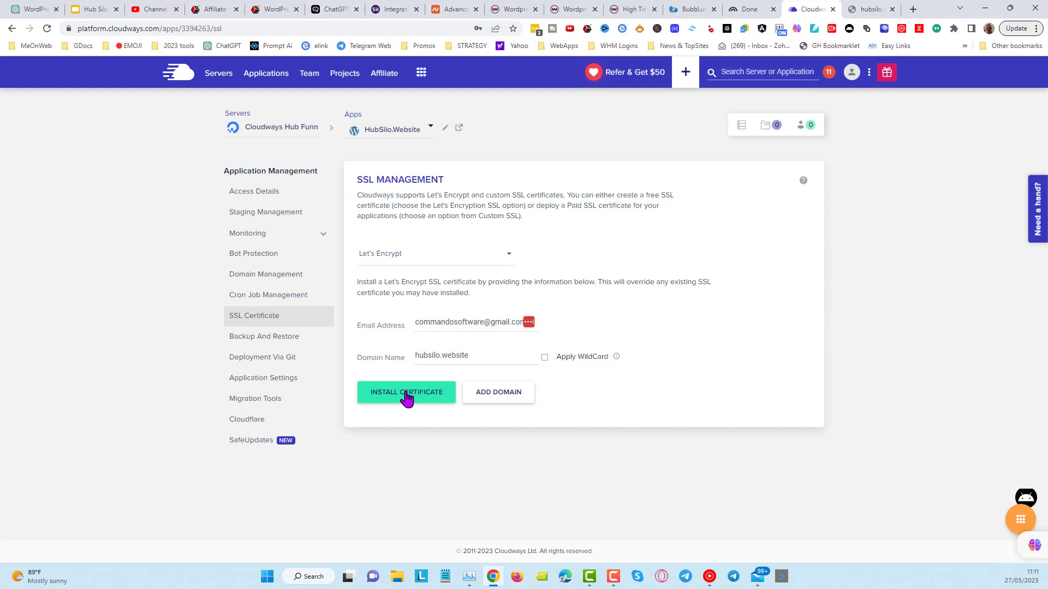
left_click(406, 393)
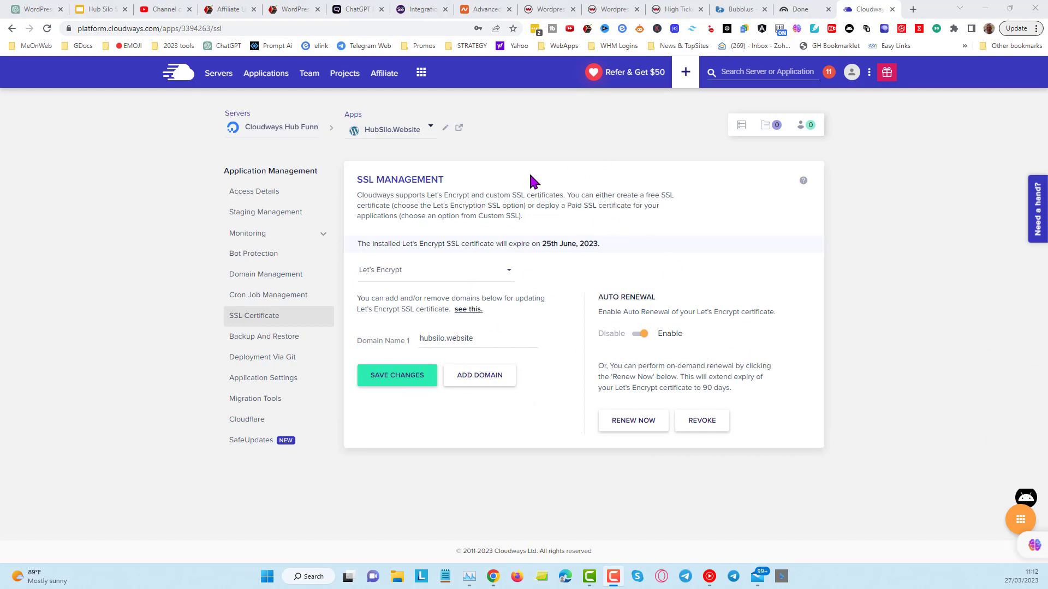
left_click(643, 334)
Switch to bubbl.us and view the Sitemap mind map of hub, money and support pages.
left_click(741, 10)
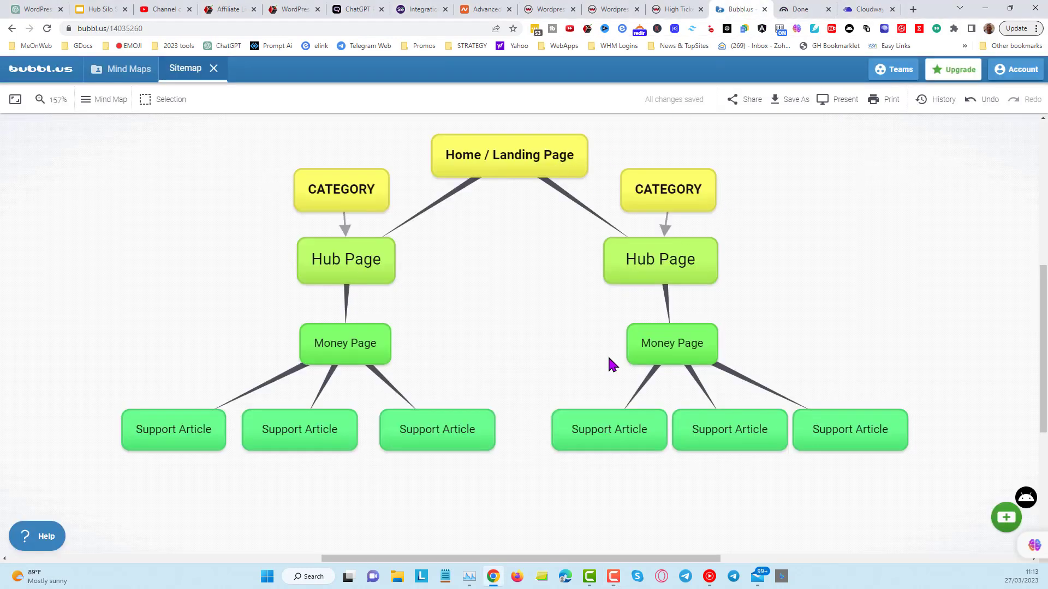